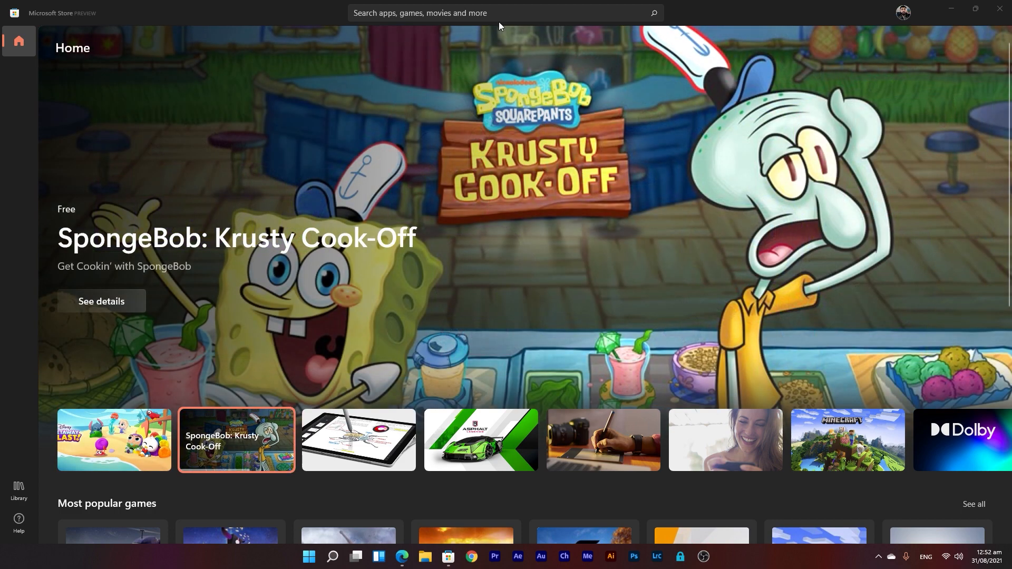
Search the Microsoft Store for "Duplicate File Remover" and open the details page of the app with that name.
left_click(515, 19)
type("Duplicate File Remover")
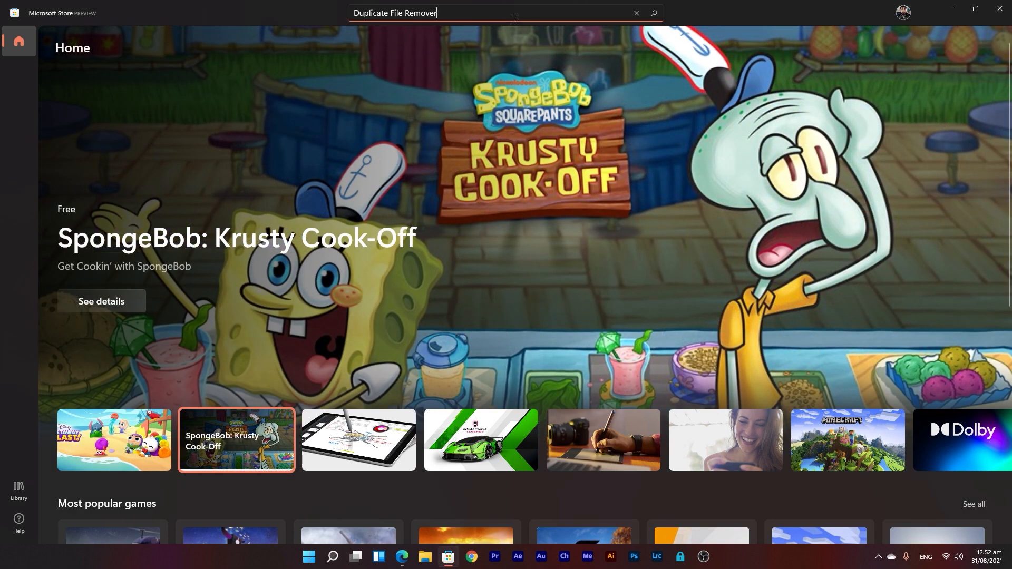
left_click(656, 13)
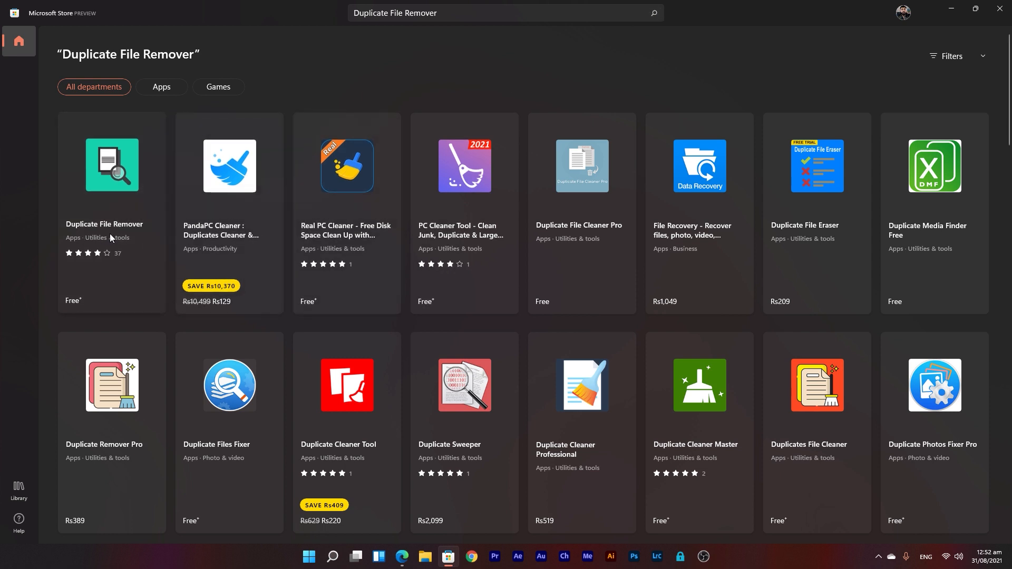
left_click(116, 172)
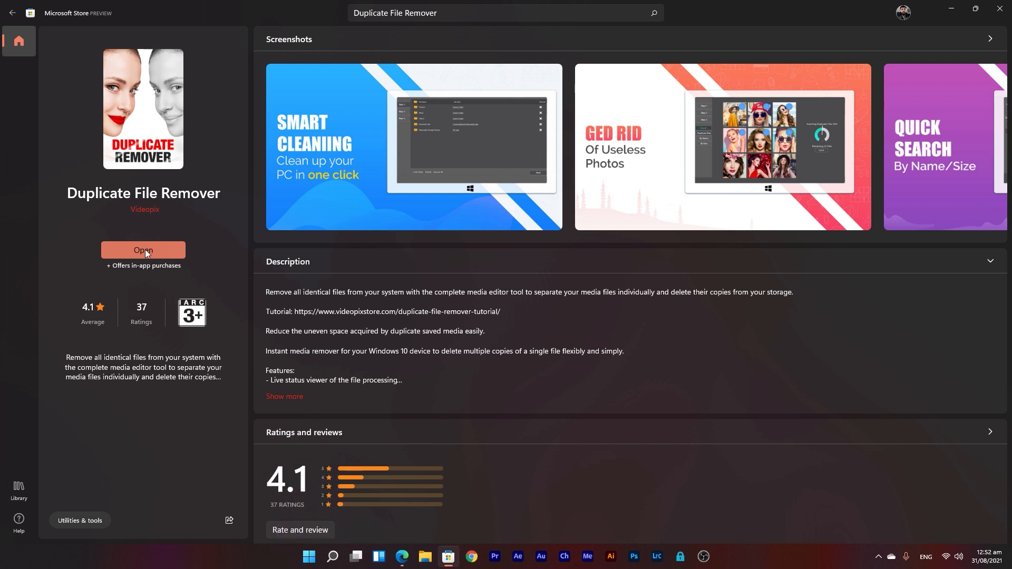
Find the installed Duplicate File Remover through Windows search, launch it and decline its subscription offer.
left_click(332, 559)
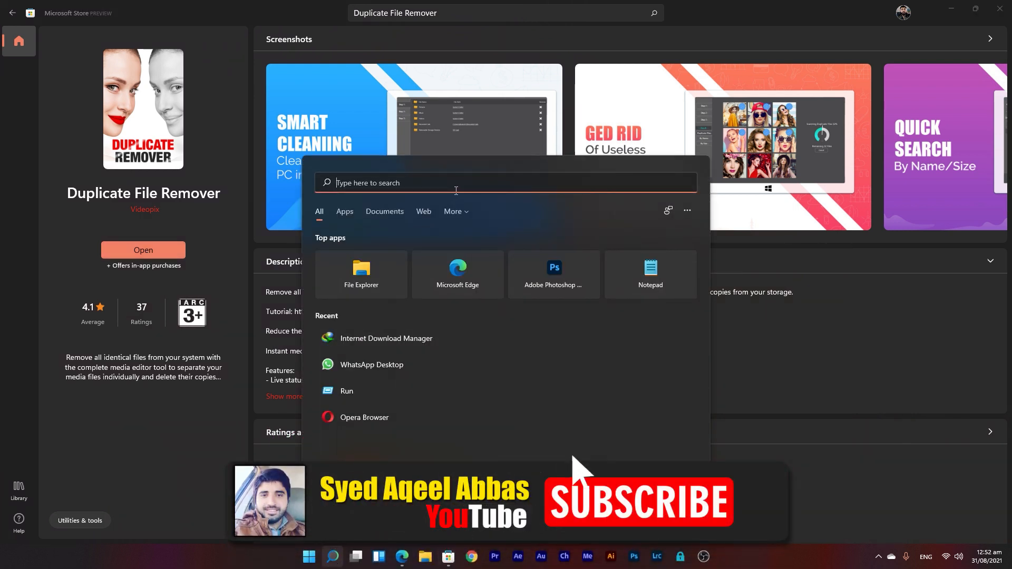
type("Duplicate File Remover")
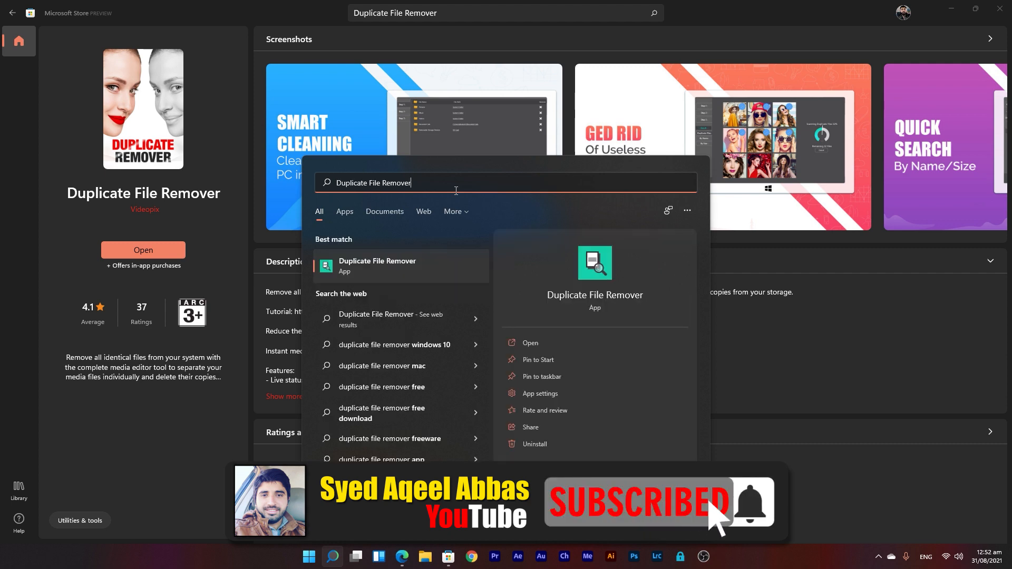
left_click(389, 264)
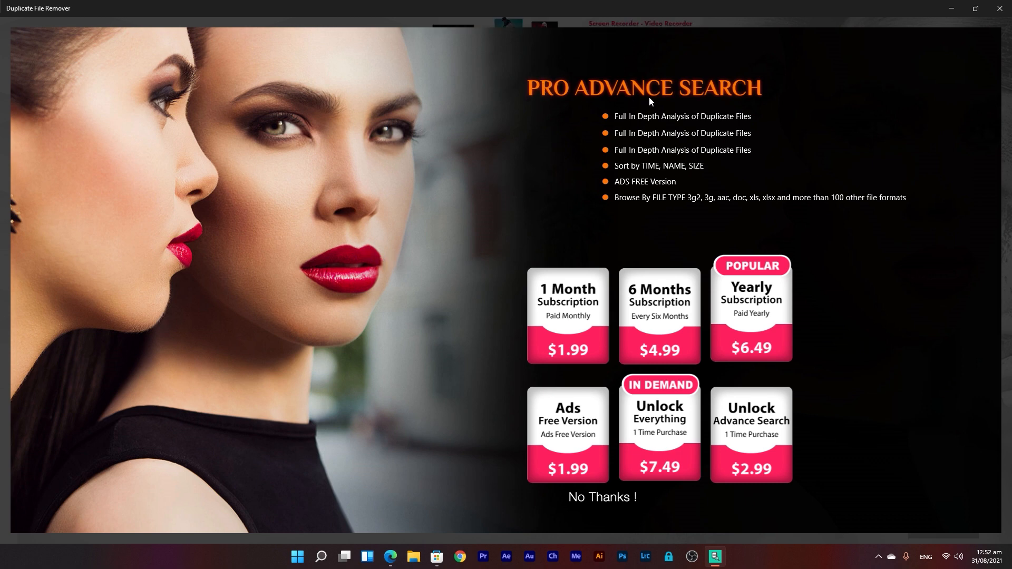
left_click(618, 500)
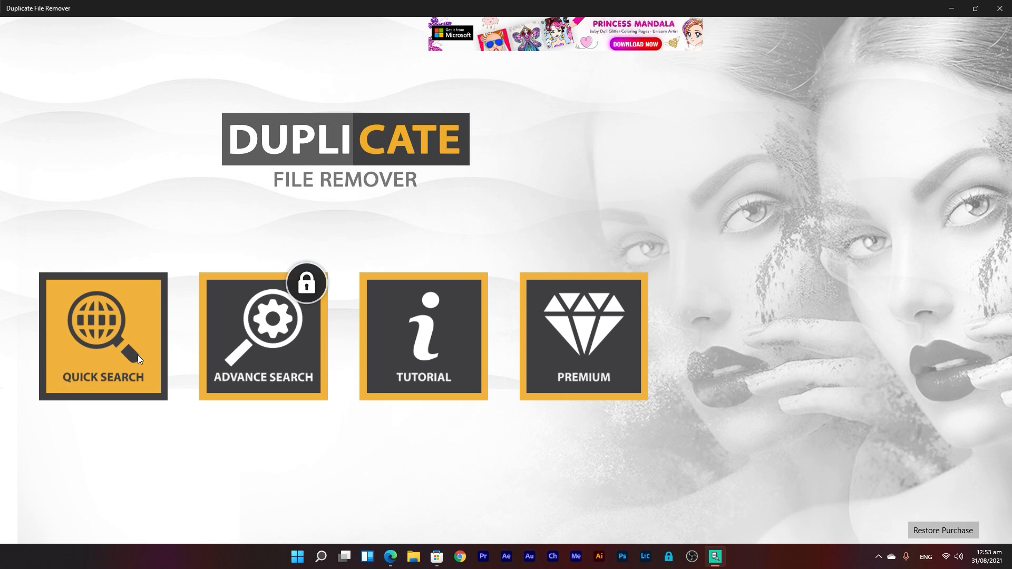
Start a Quick Search and remove all the default folders from its scan list.
left_click(121, 343)
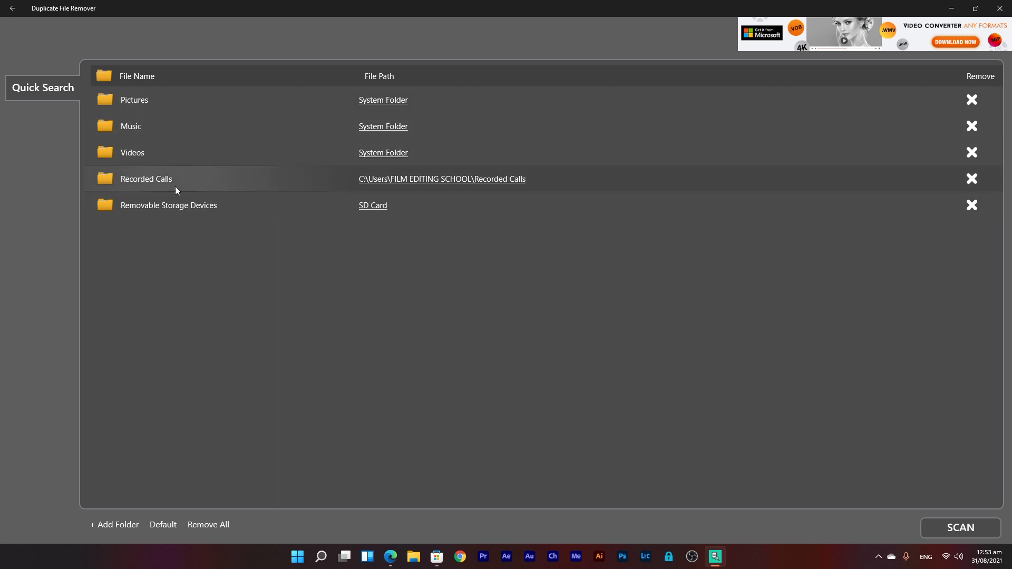
double_click(973, 100)
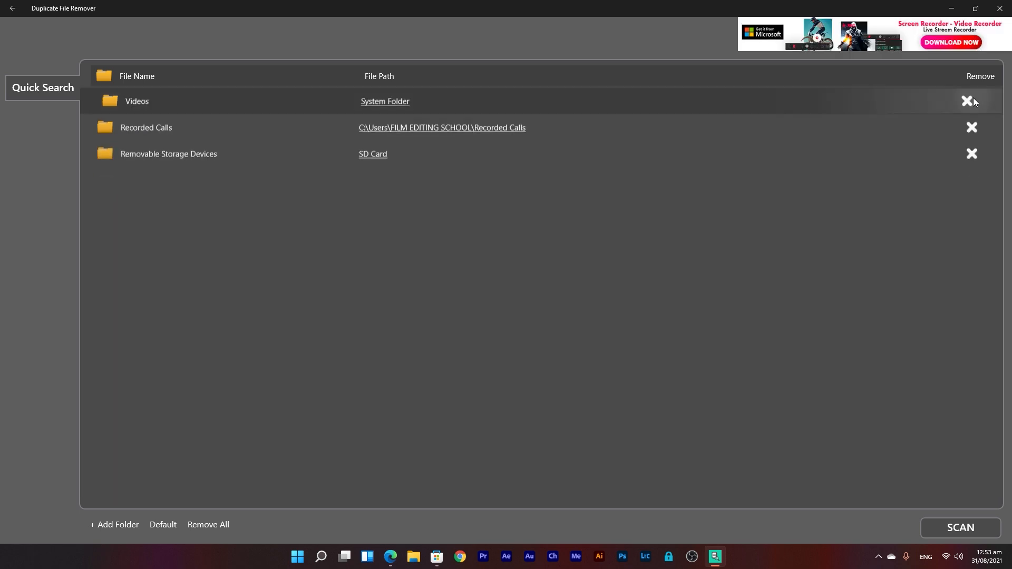
triple_click(973, 100)
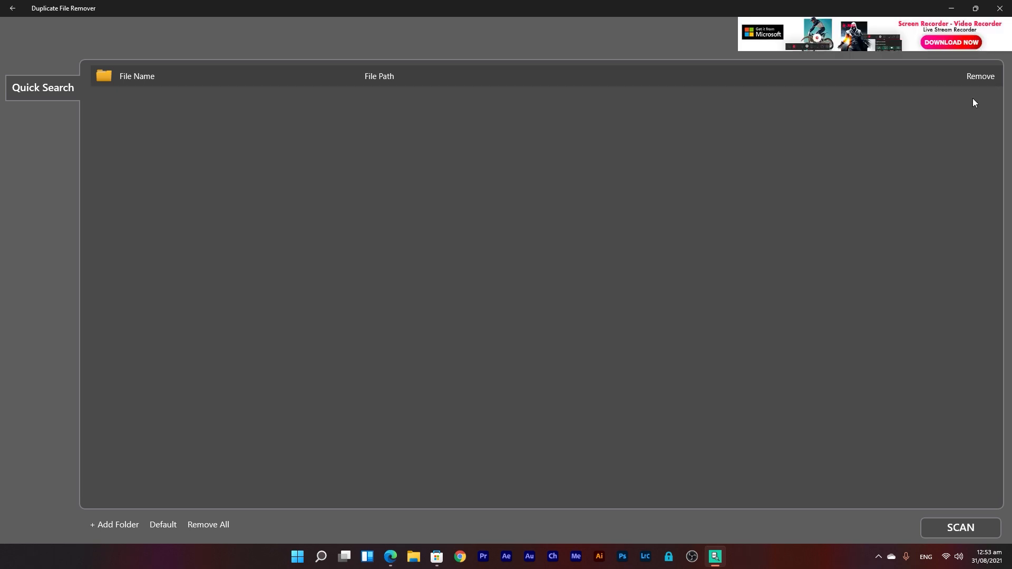
Add the Downloads folder to the Quick Search scan list.
left_click(116, 526)
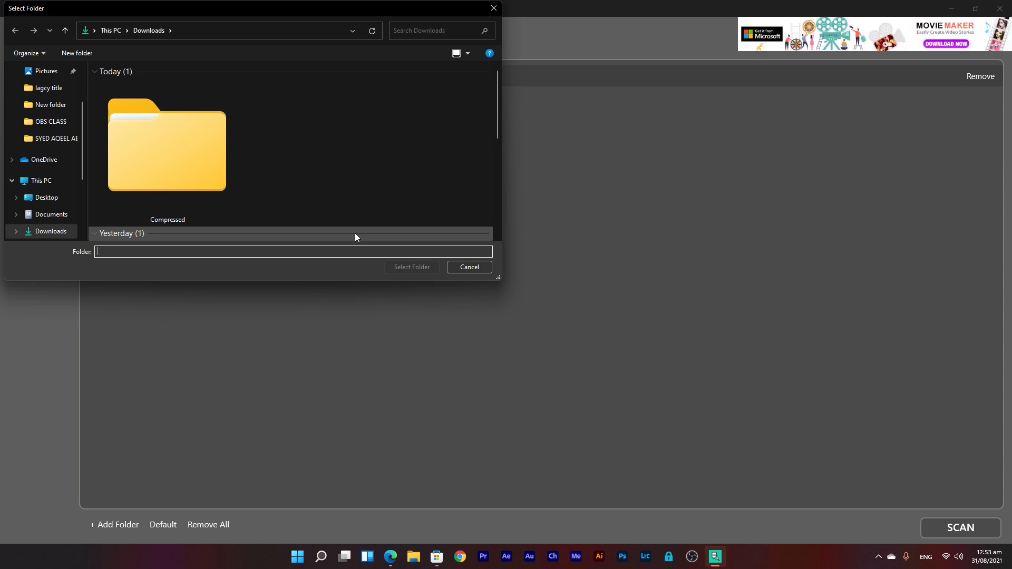
scroll(28, 139, "up", 2)
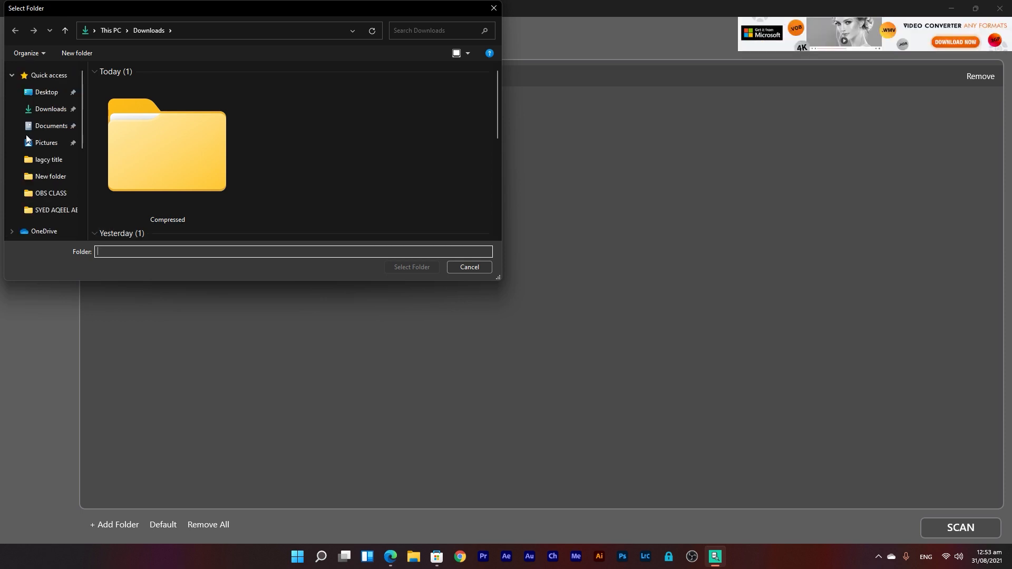
left_click(53, 109)
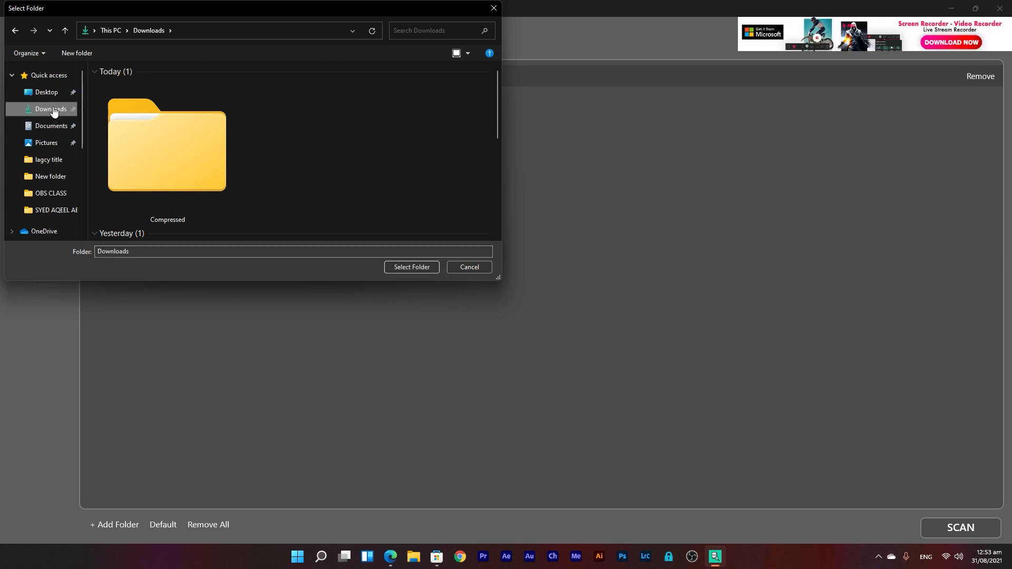
left_click(421, 267)
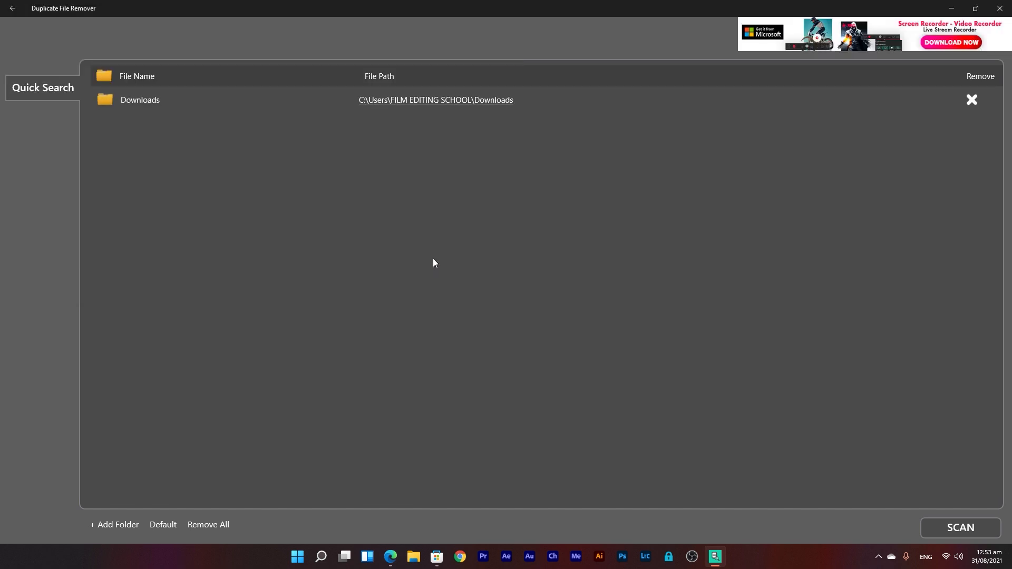
Scan the Downloads folder for duplicates and remove the preselected duplicate files.
left_click(960, 529)
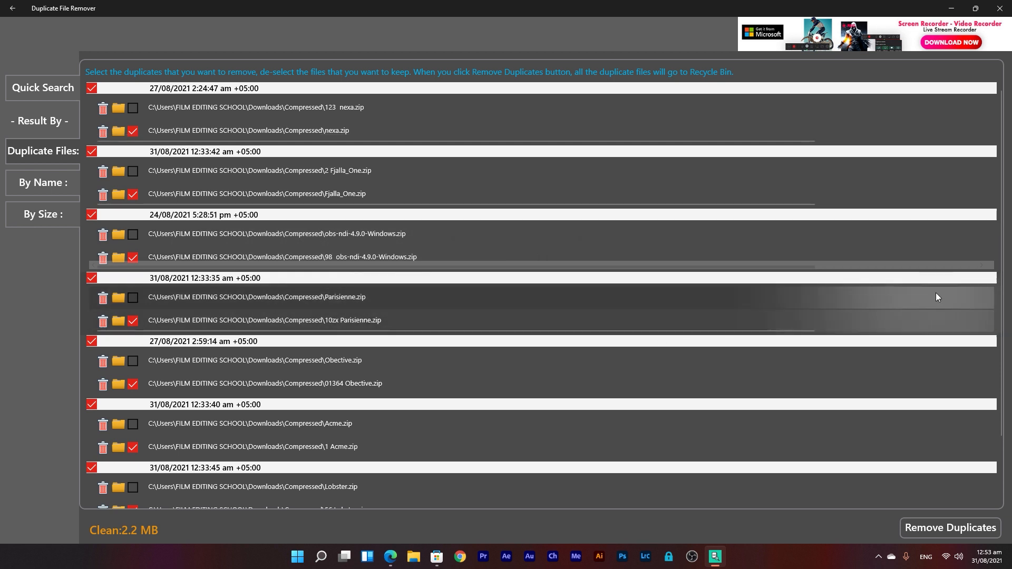
scroll(1008, 324, "down", 3)
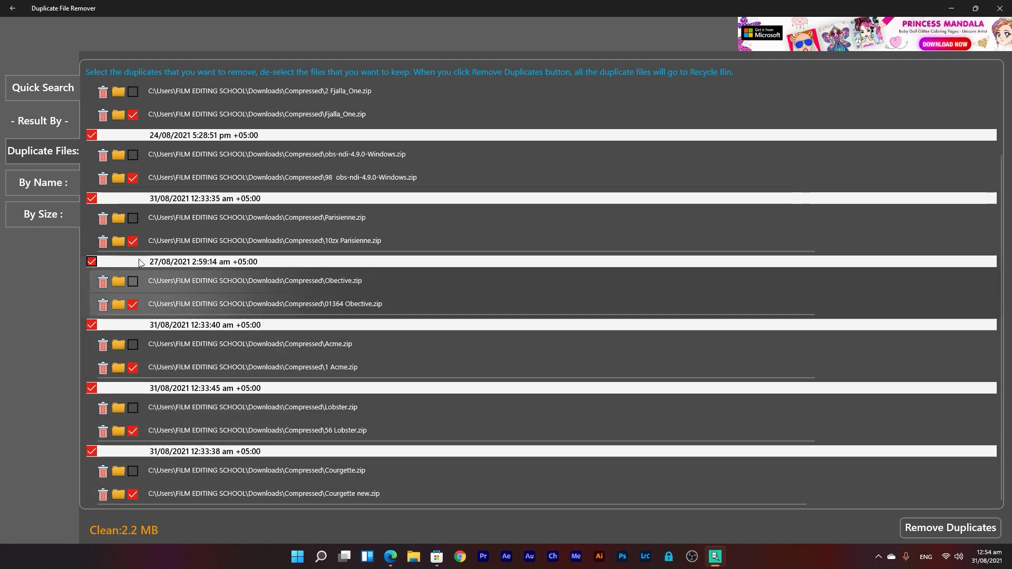
scroll(870, 337, "up", 3)
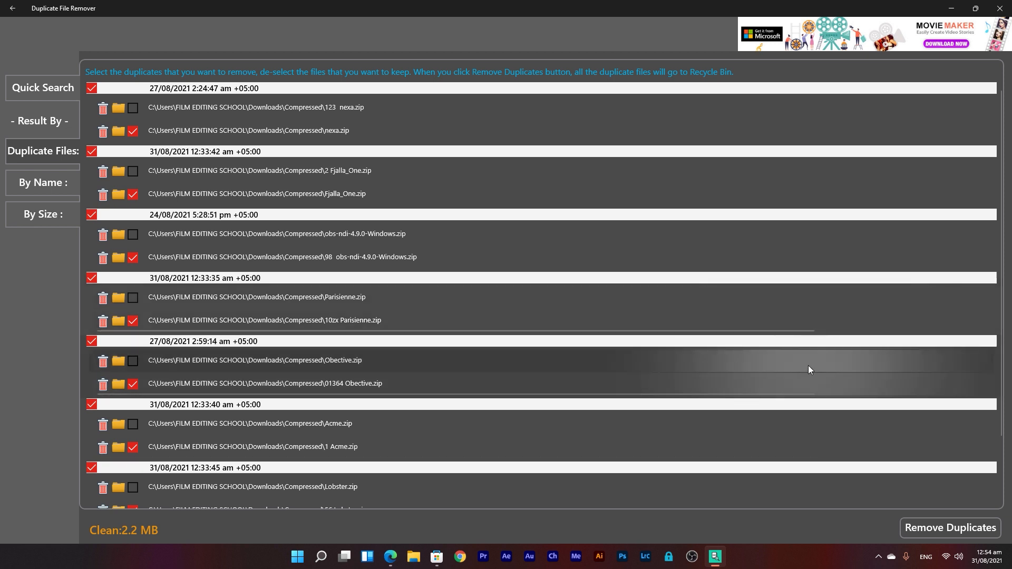
left_click(960, 533)
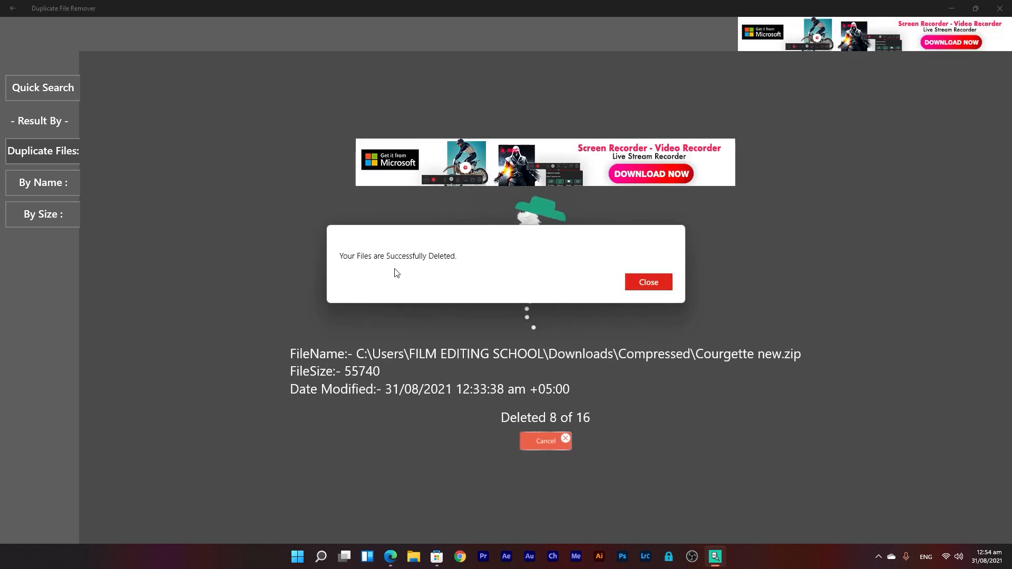
left_click(649, 283)
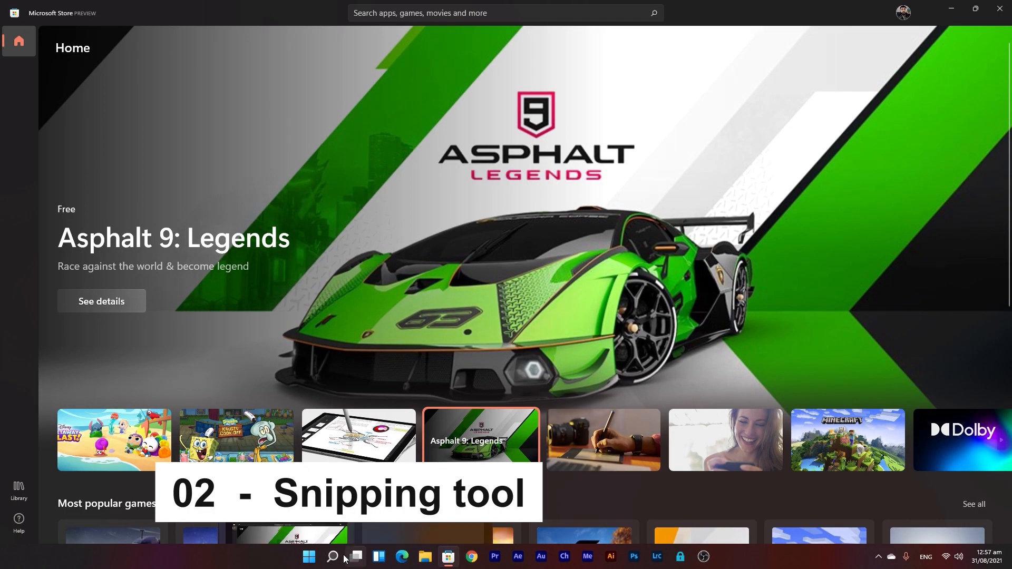
Search Windows for "spin", launch Snipping Tool and maximize its window.
left_click(332, 557)
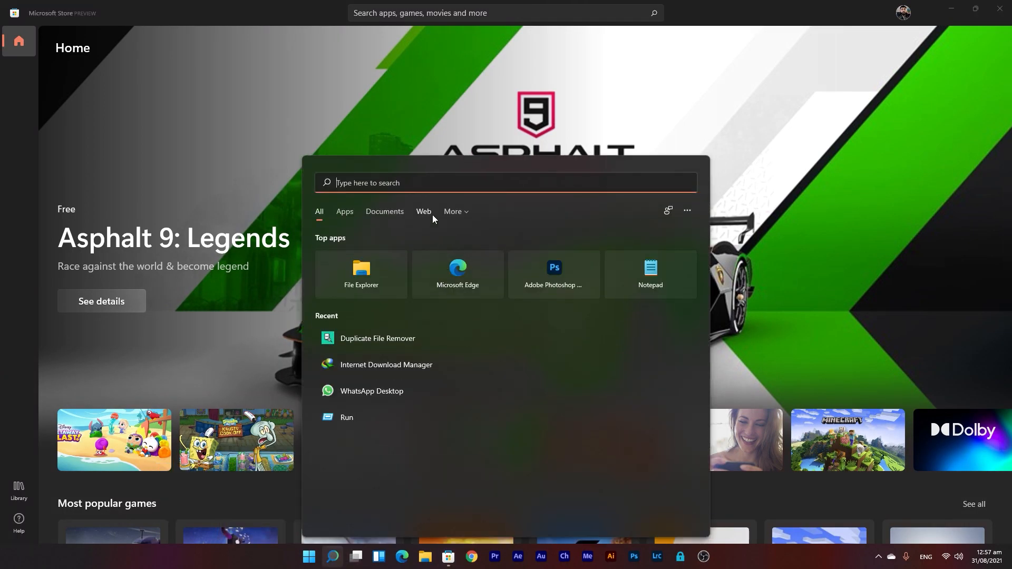
type("spin")
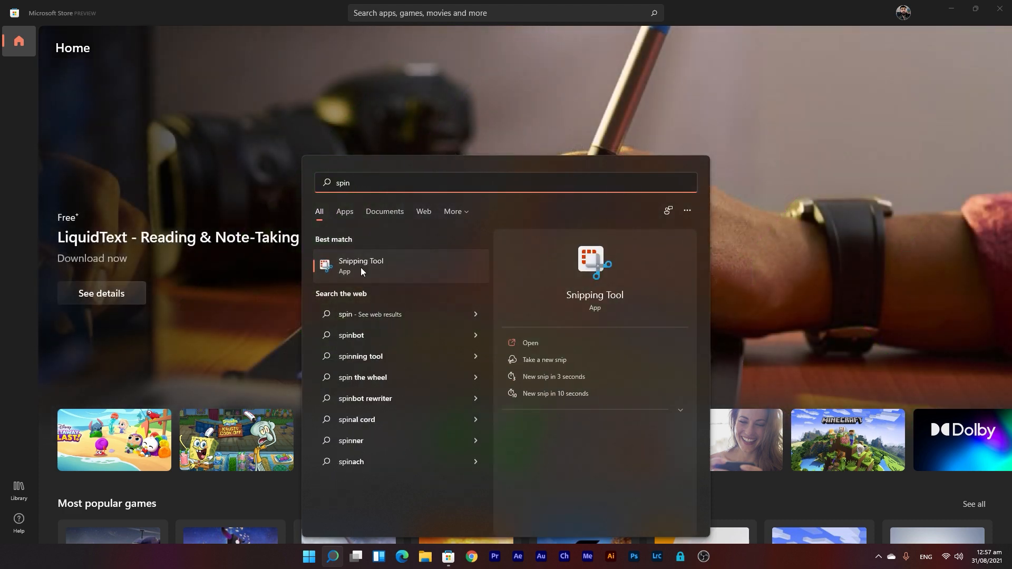
left_click(360, 268)
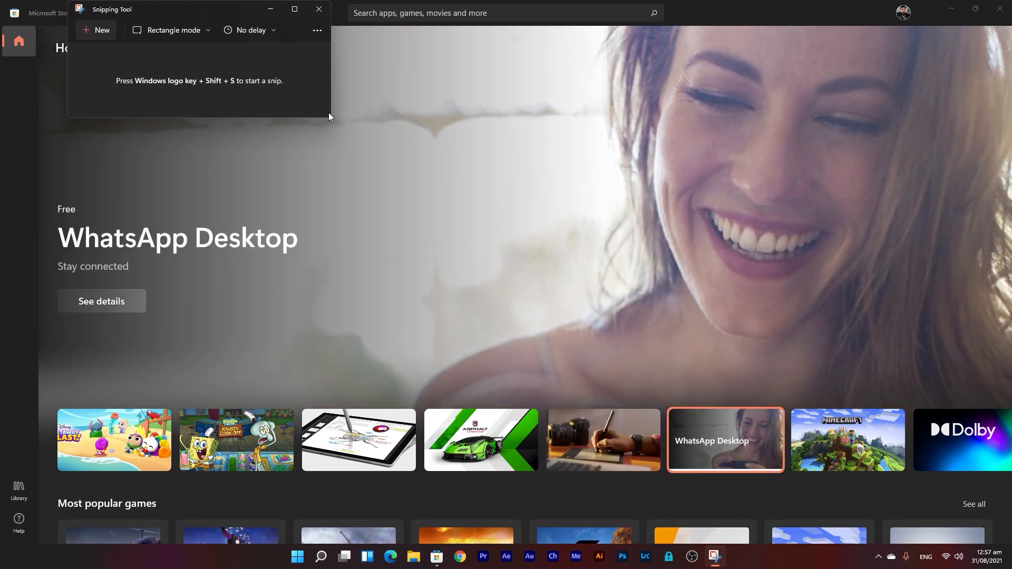
left_click(295, 9)
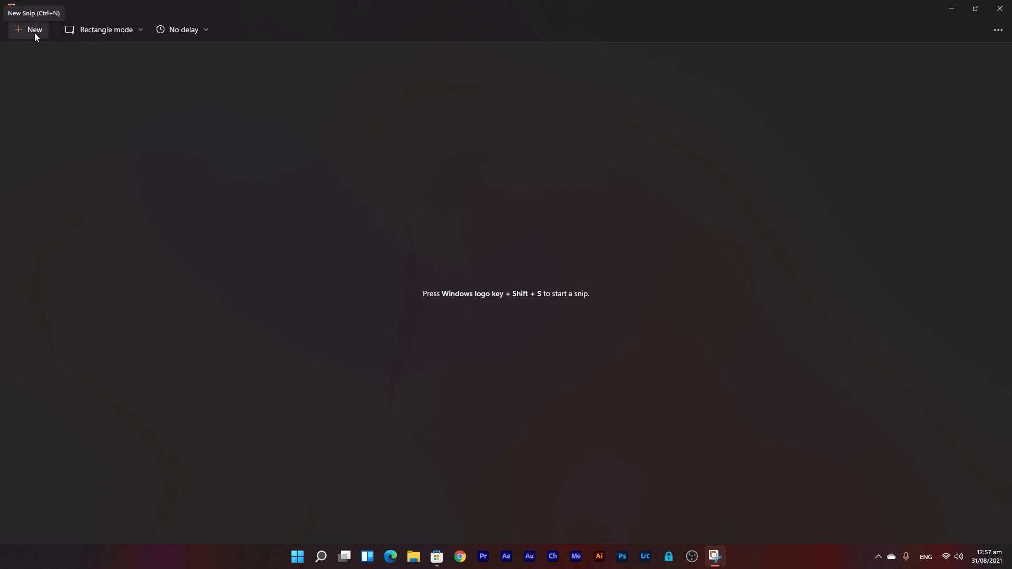
Examine the available snipping modes and delay options without changing either setting.
left_click(143, 30)
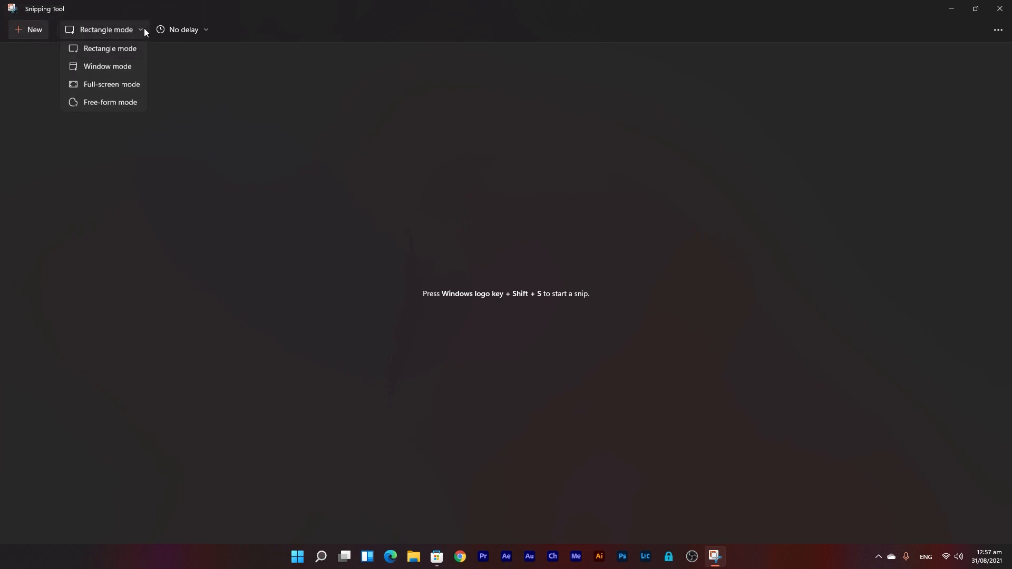
left_click(199, 29)
left_click(200, 29)
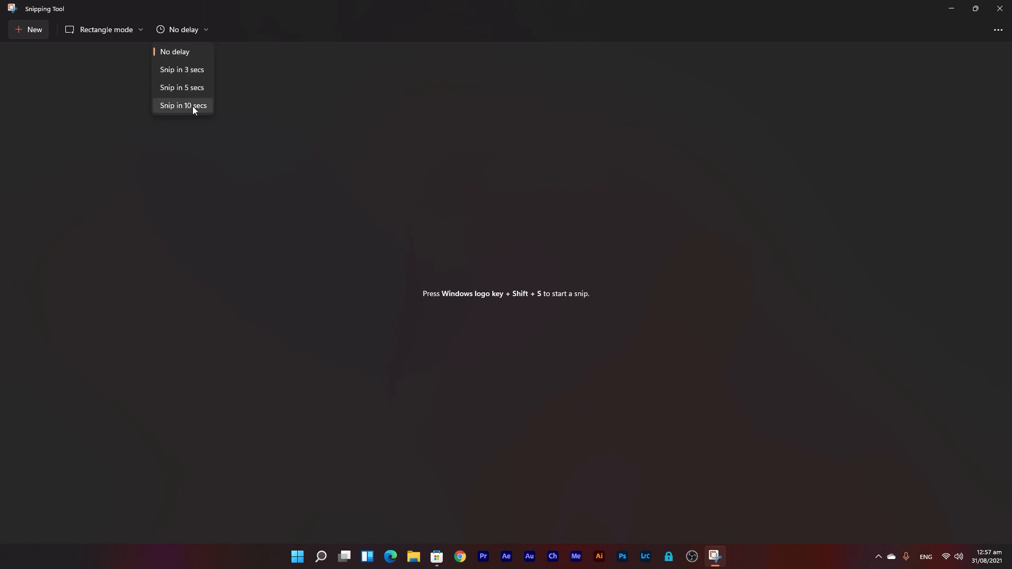
left_click(139, 31)
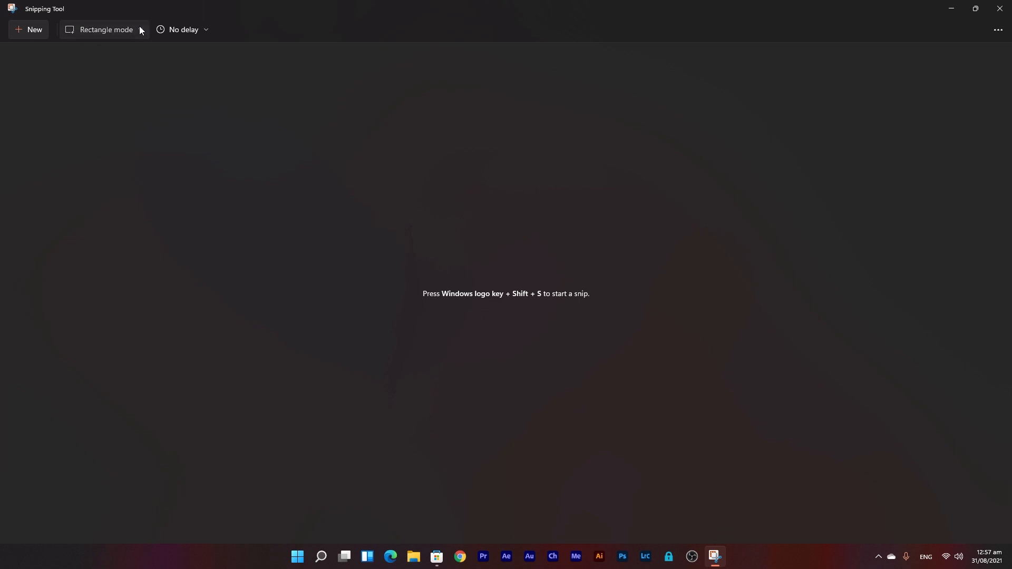
left_click(139, 31)
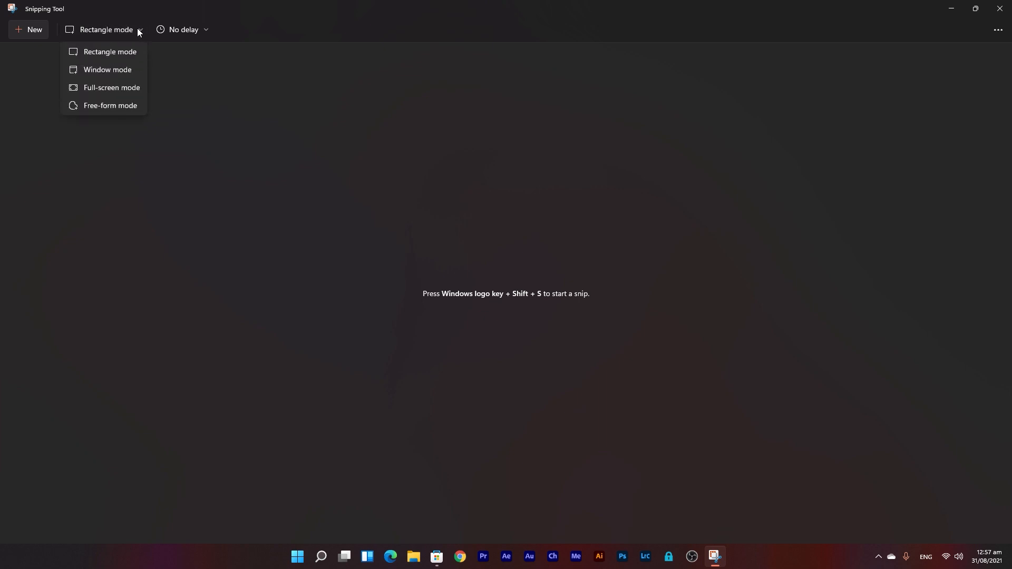
left_click(423, 4)
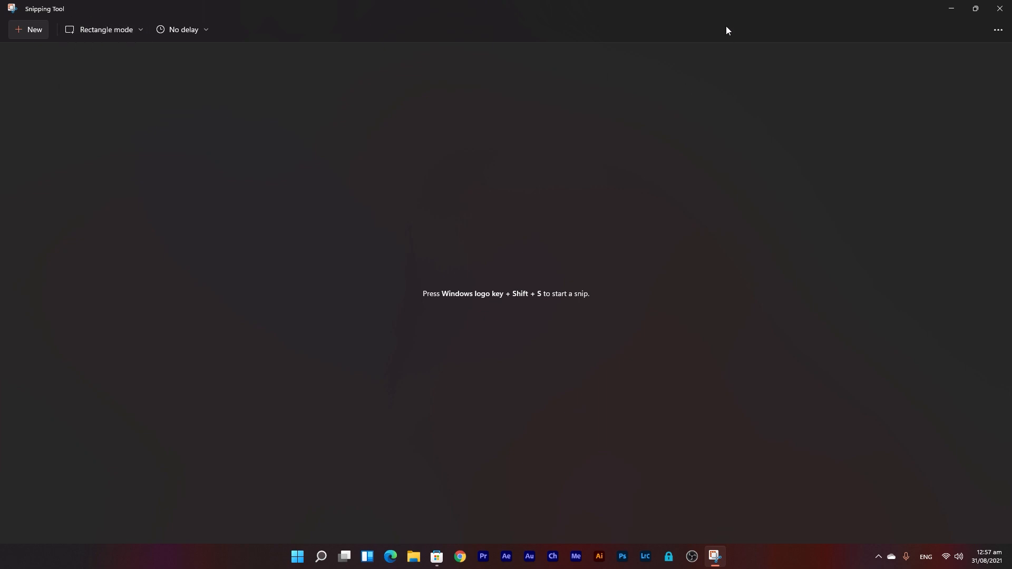
Restore the Snipping Tool window to its smaller size and capture a rectangular snip of the Store's WhatsApp Desktop tile.
left_click(975, 9)
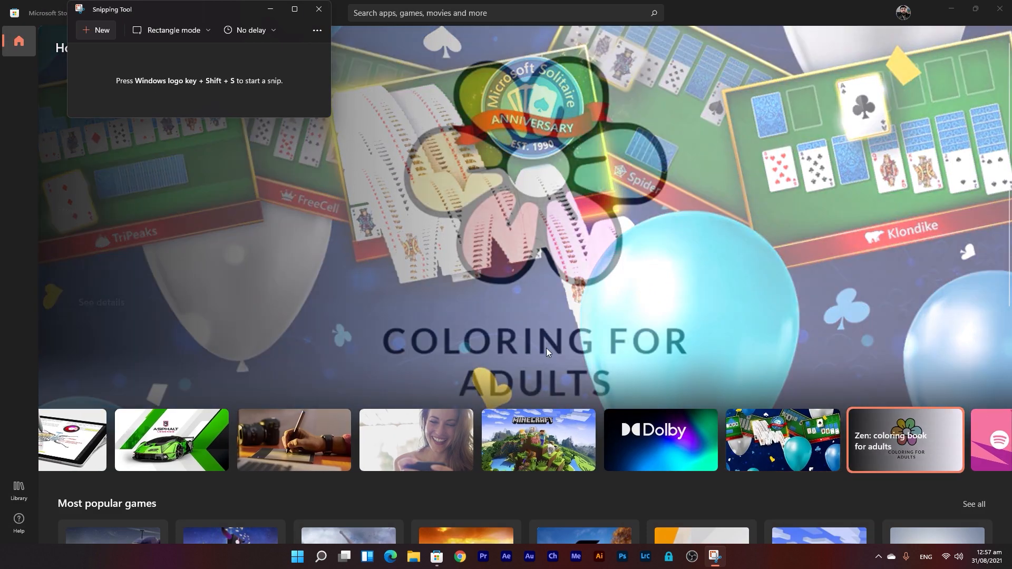
scroll(569, 328, "down", 10)
scroll(643, 355, "up", 2)
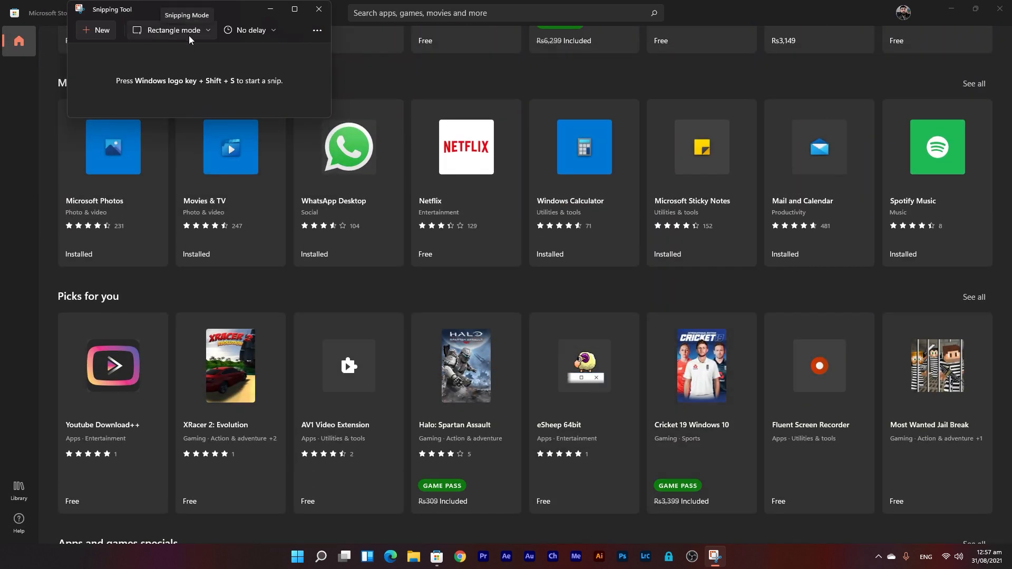
left_click(104, 32)
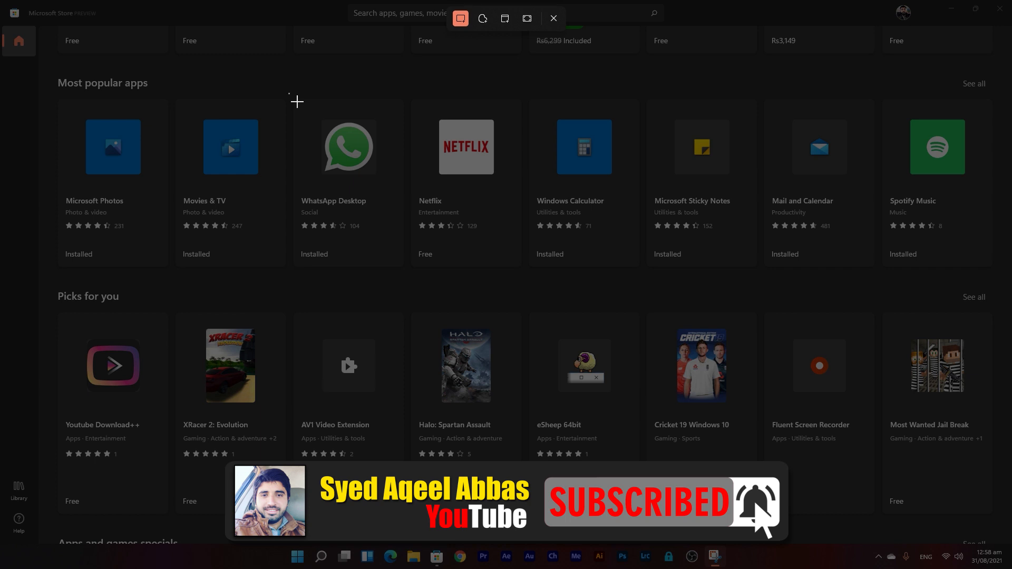
left_click_drag(297, 101, 416, 280)
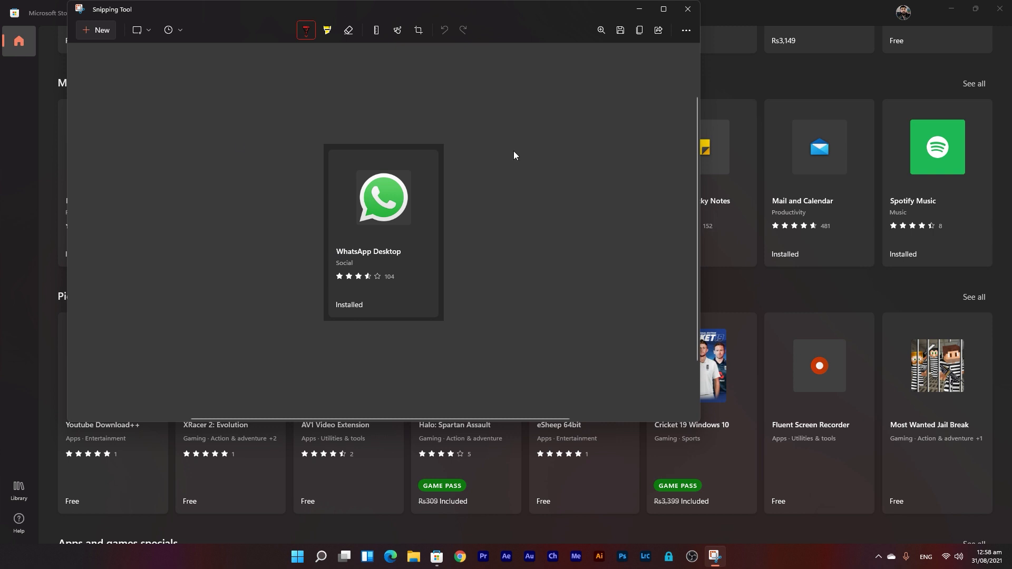
Save the snip as a PNG in the Pictures folder under the suggested file name.
left_click(619, 31)
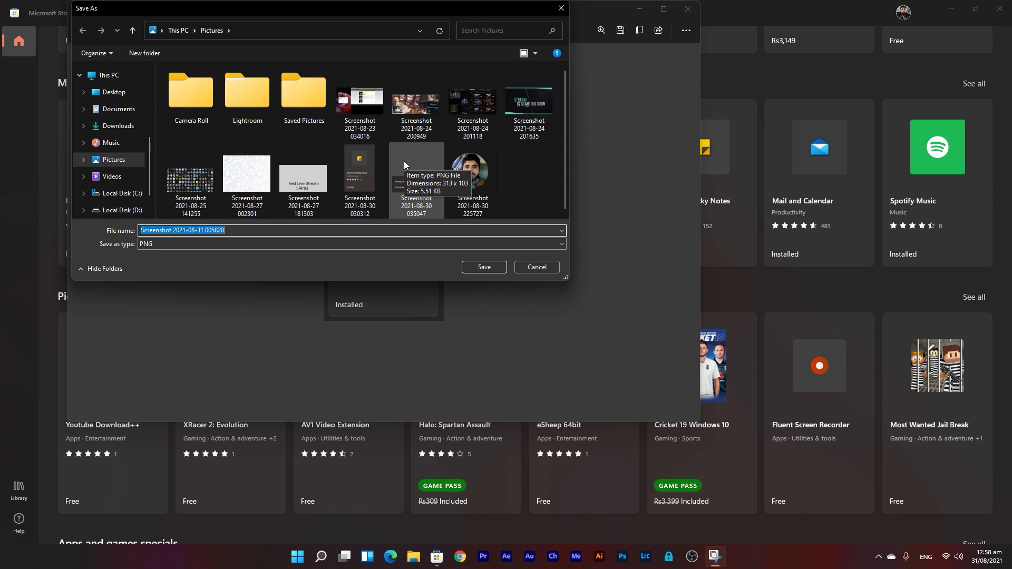
left_click(489, 266)
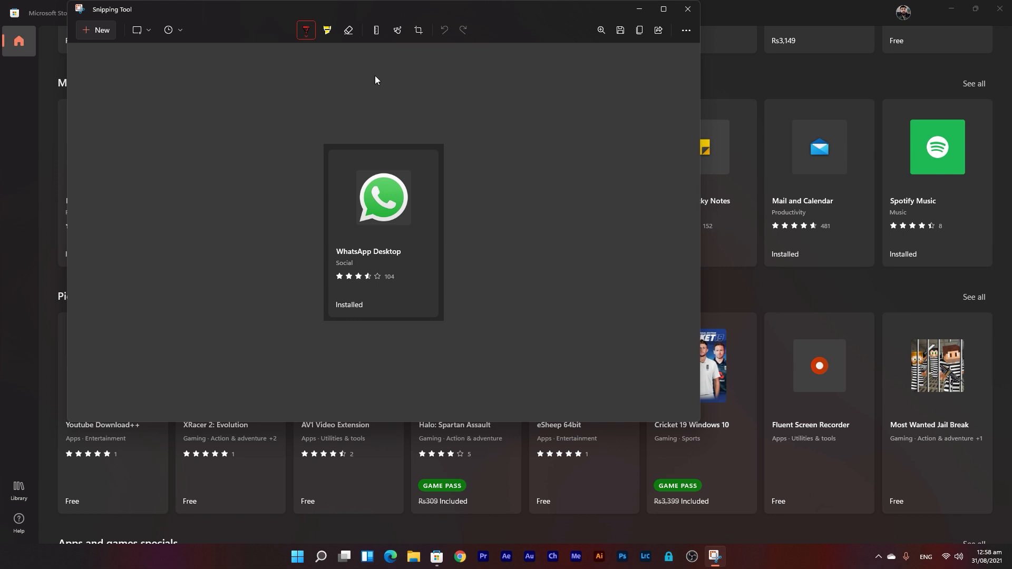
Check the crop frame without cropping, and highlight the "WhatsApp Desktop" title in yellow on the snip.
left_click(419, 30)
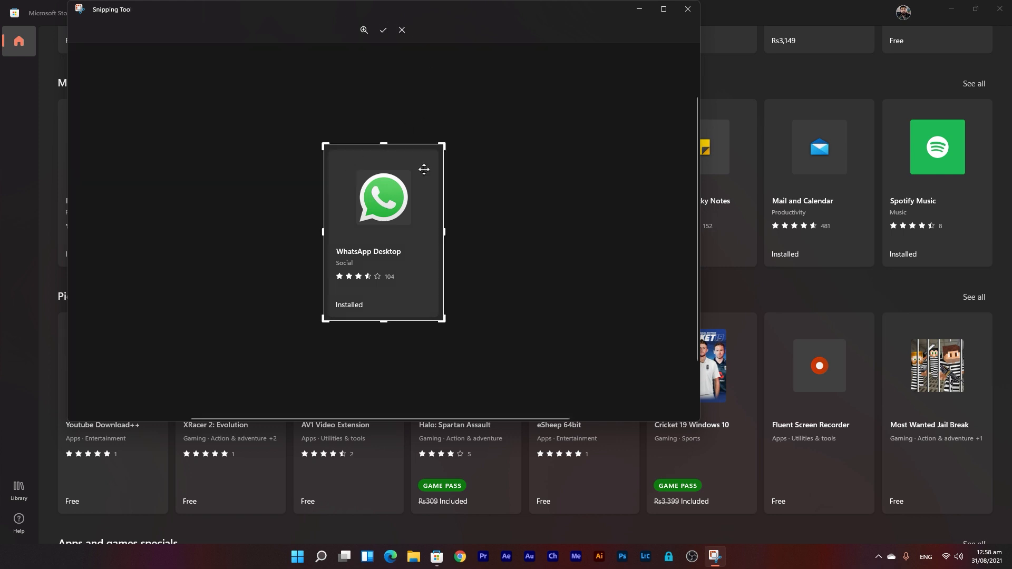
left_click(402, 30)
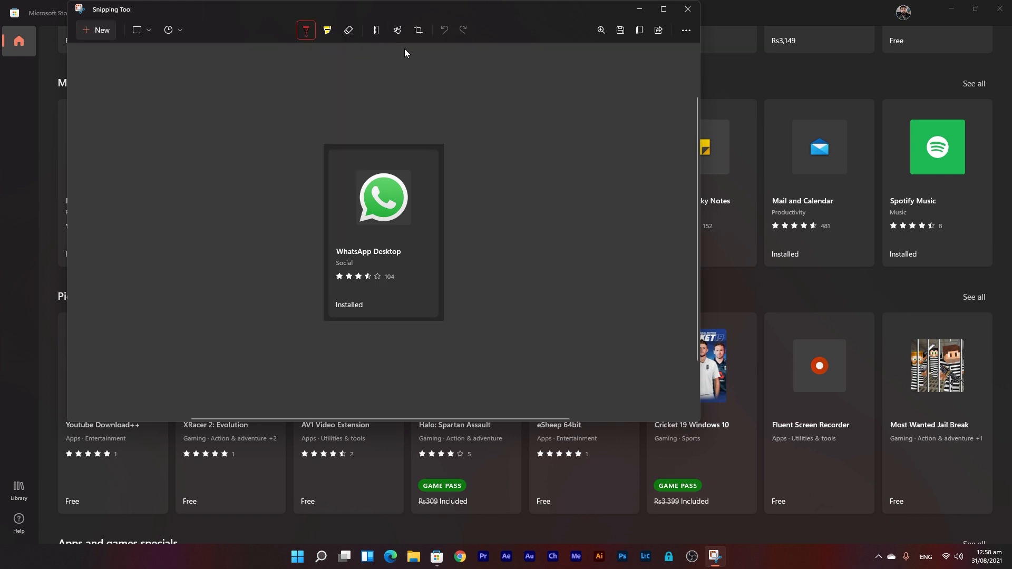
left_click(326, 32)
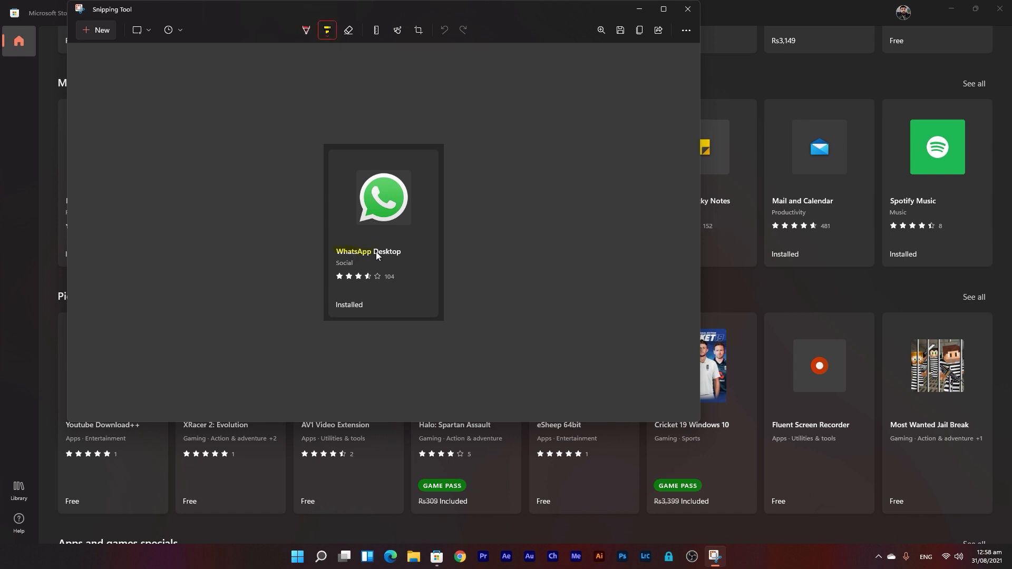
left_click_drag(402, 253, 403, 253)
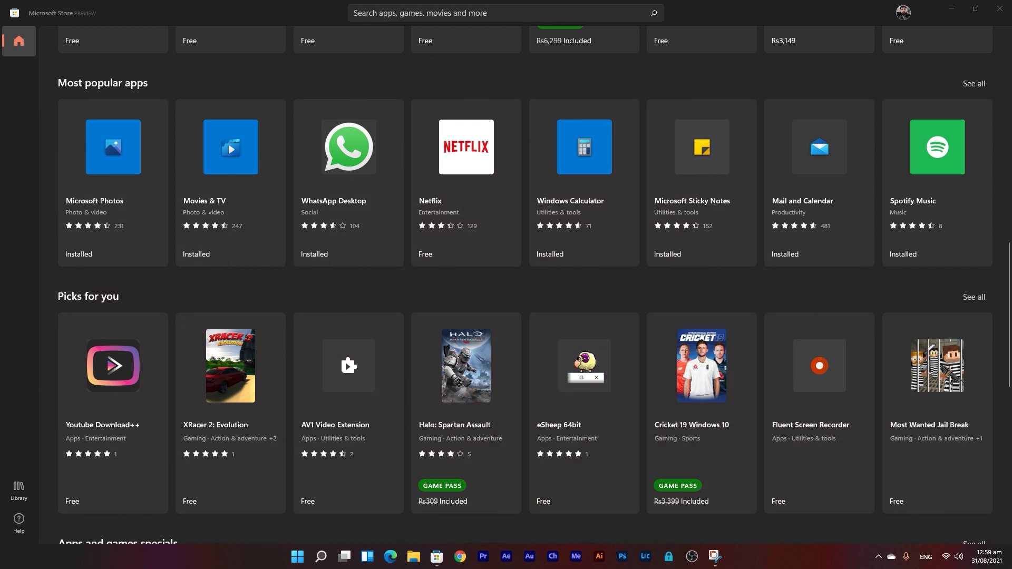
Search the Microsoft Store for "Shutdown Timer classic" and launch the installed Shutdown Timer Classic app.
left_click(481, 14)
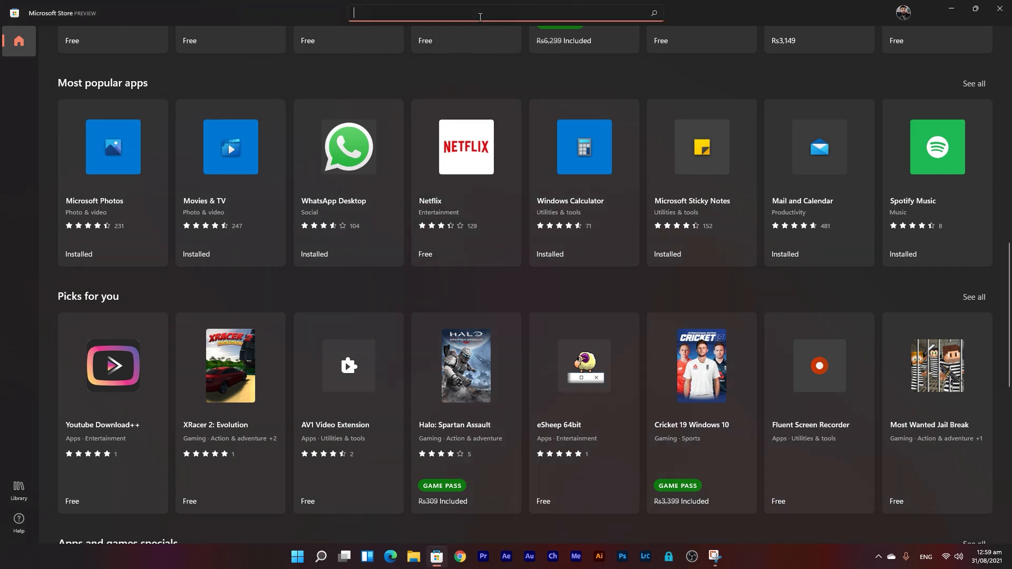
type("Shutdown Timer classic")
key("Return")
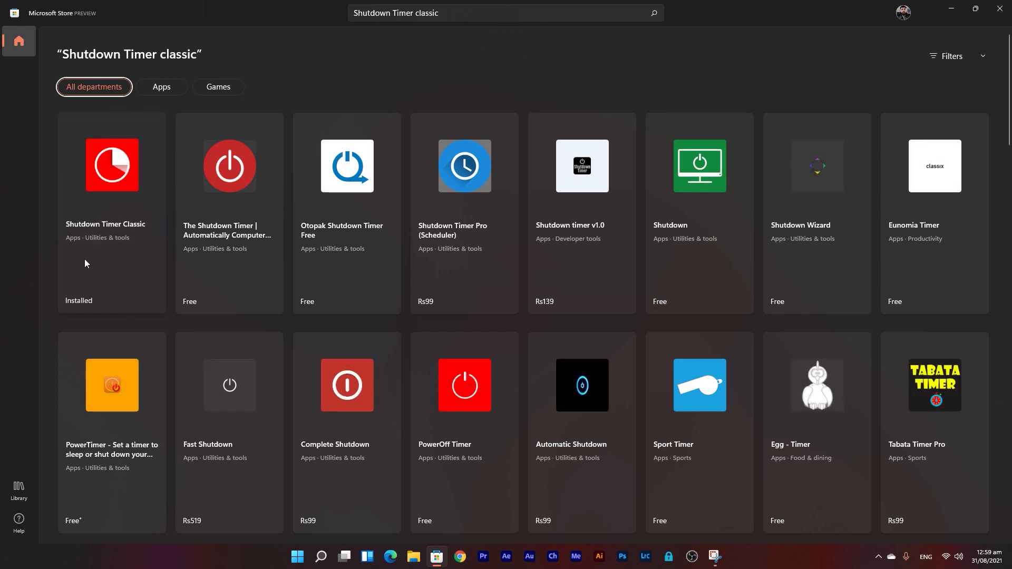
left_click(112, 191)
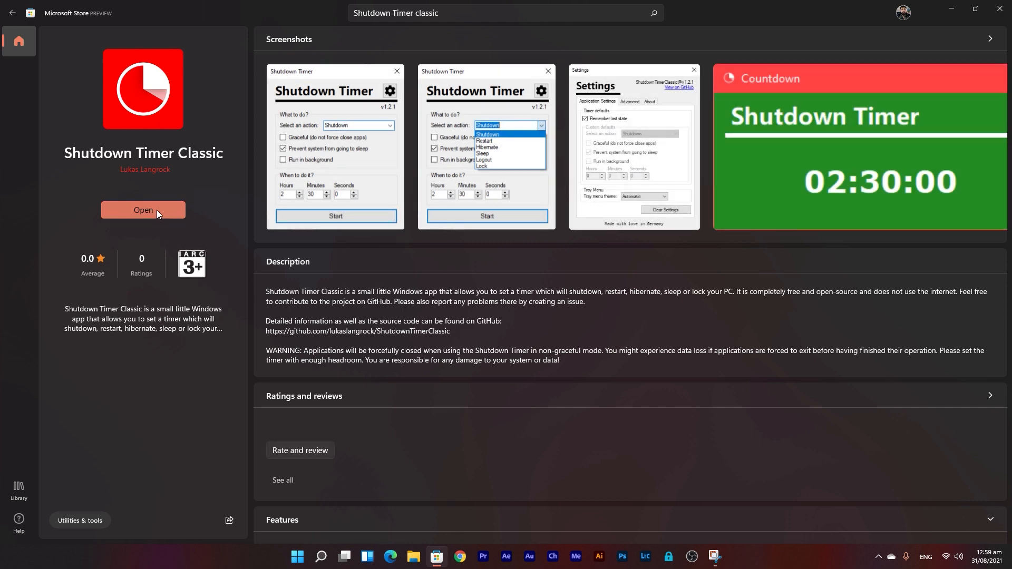
left_click(157, 211)
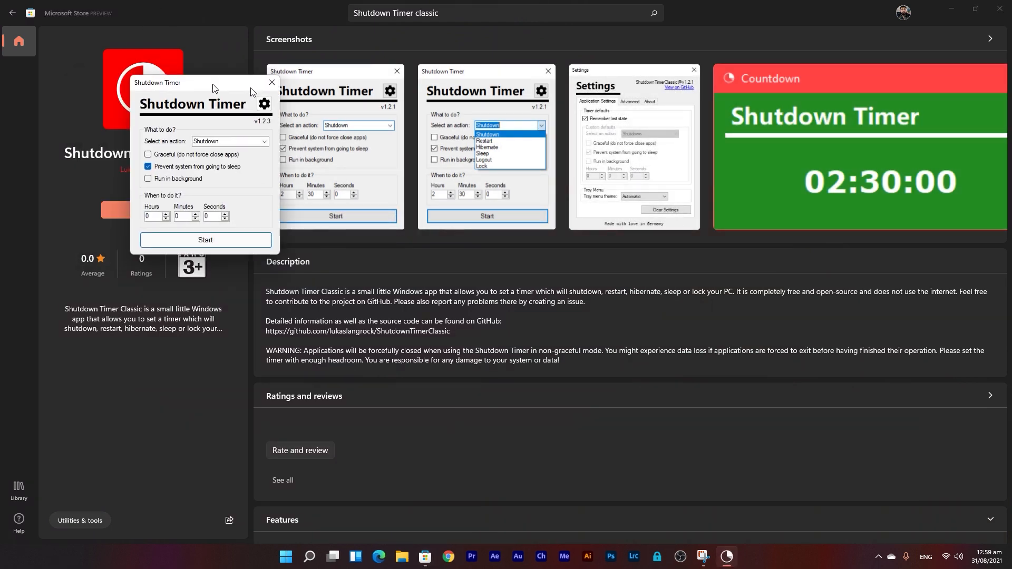
Clear the desktop by minimizing the Microsoft Store and closing Snipping Tool, and reposition the Shutdown Timer window.
left_click(945, 14)
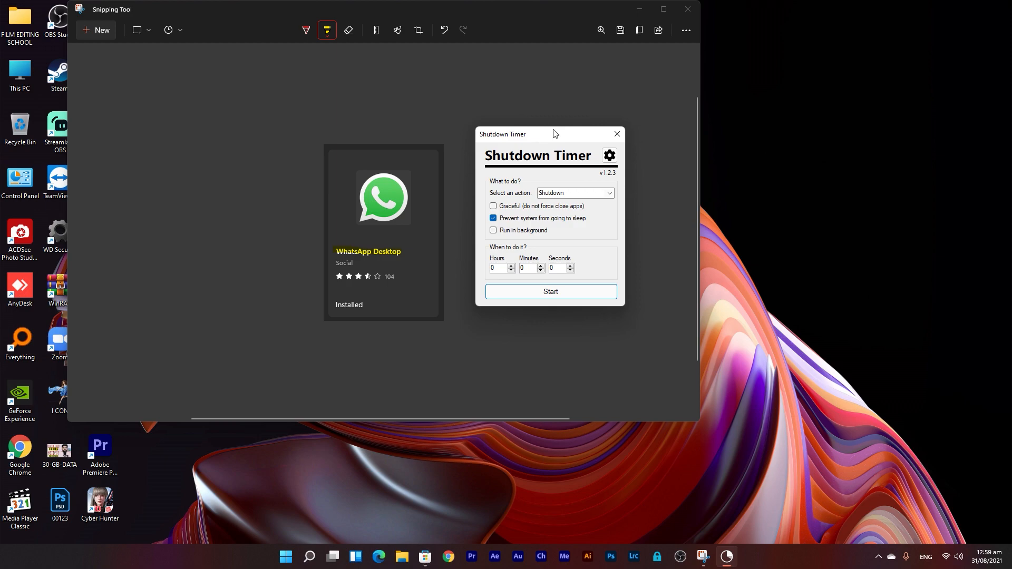
left_click(686, 11)
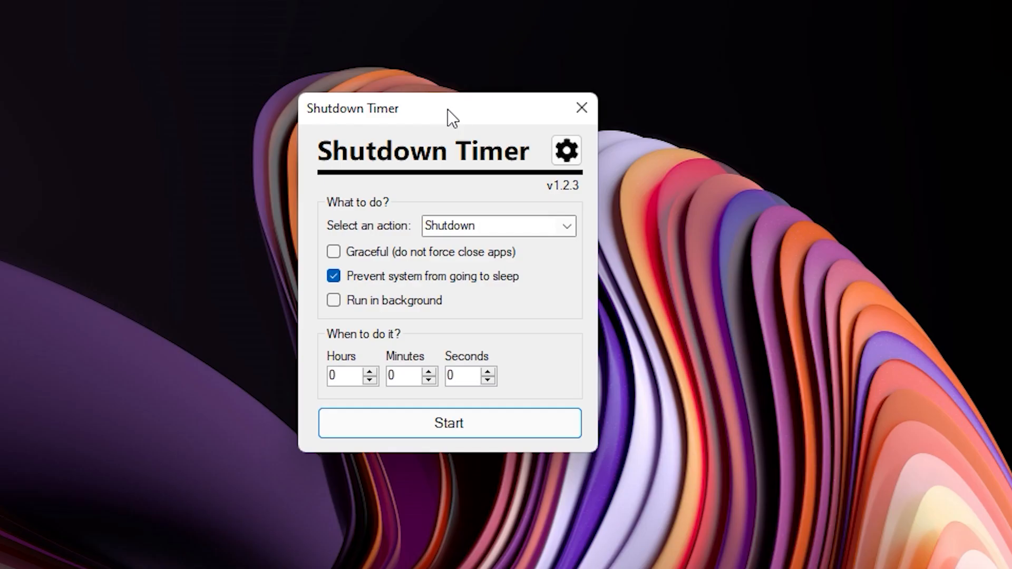
left_click_drag(428, 131, 267, 122)
Check the action choices, keep Shutdown as the timer action and increase the countdown's hours.
left_click(348, 229)
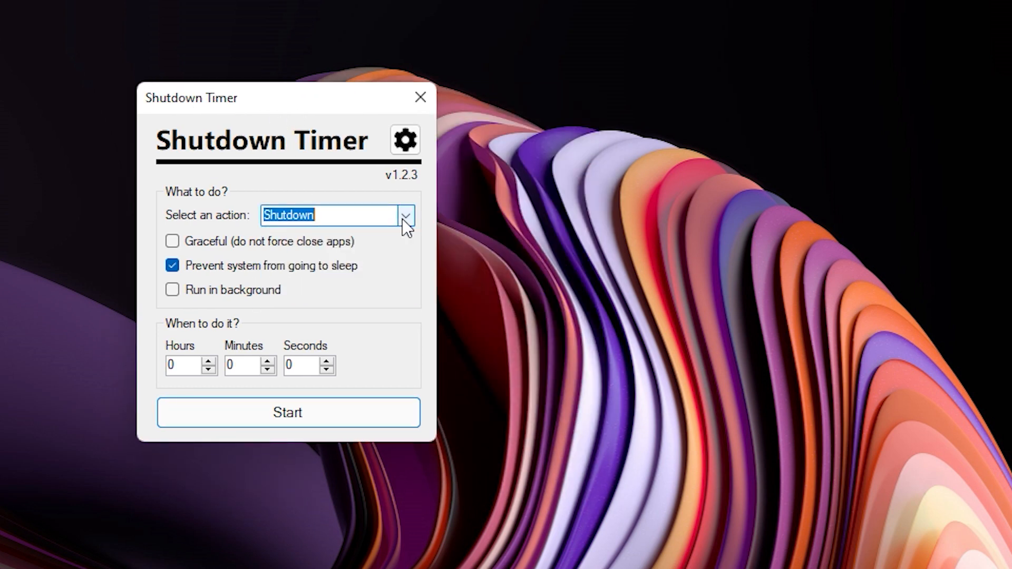
left_click(208, 361)
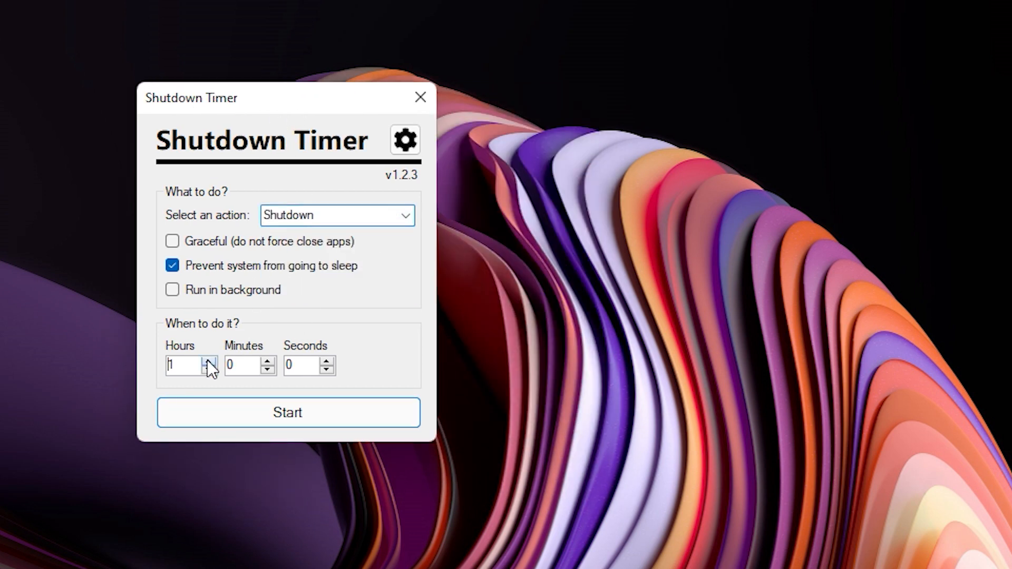
left_click(208, 361)
Open the Shutdown Timer settings and examine the advanced force flag, countdown window and password protection options.
left_click(405, 140)
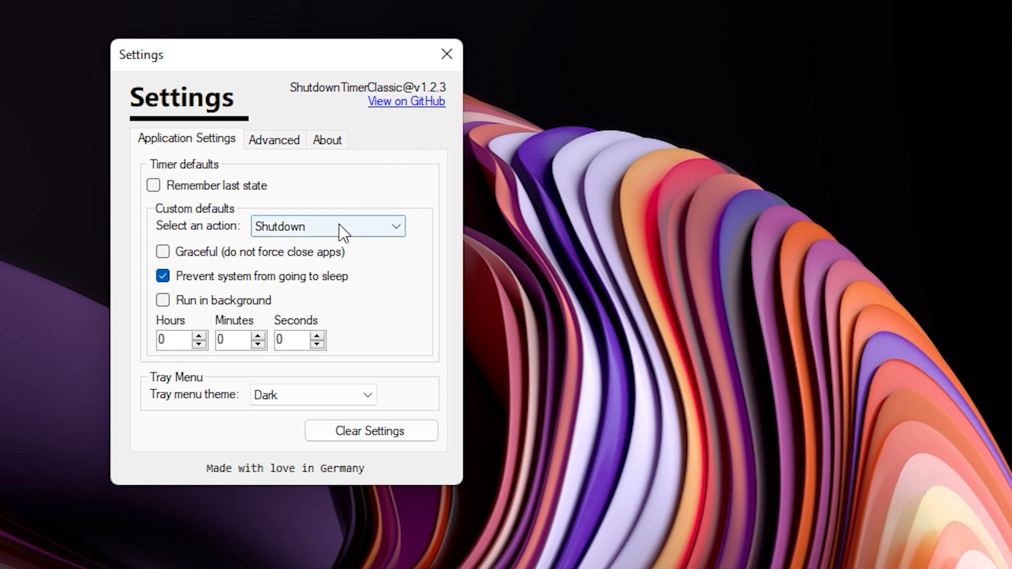
left_click(278, 136)
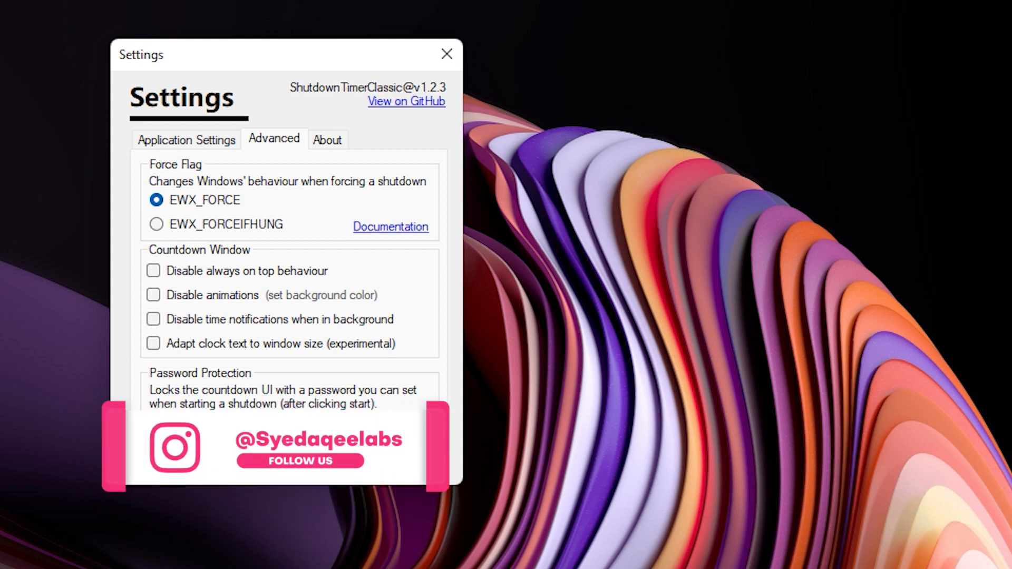
left_click(179, 141)
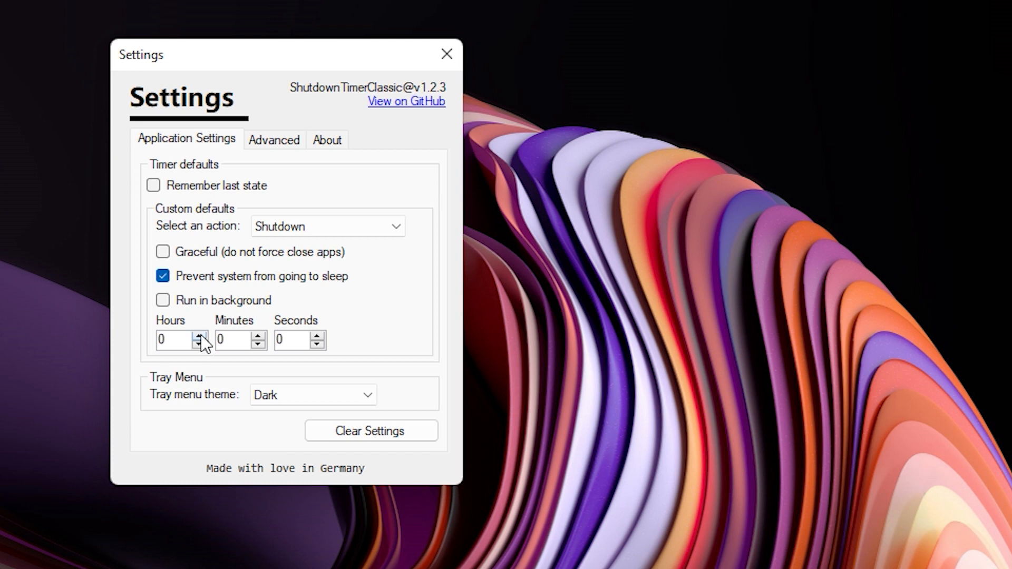
Set the minutes in the timer's custom defaults to 10.
left_click(258, 336)
left_click(258, 336)
left_click(258, 336)
left_click(258, 336)
left_click(258, 336)
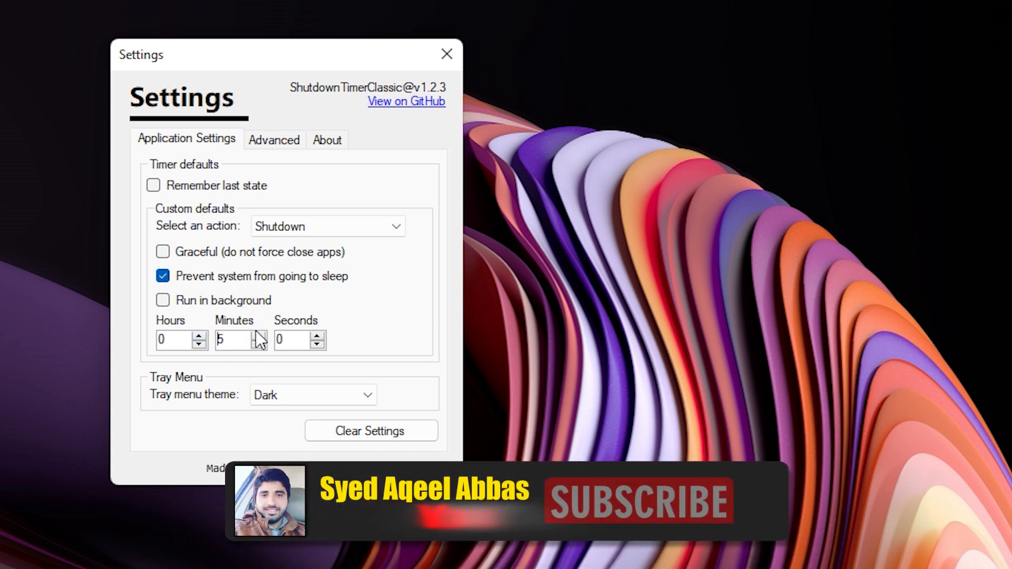
left_click(259, 336)
left_click(258, 335)
left_click(259, 335)
left_click(259, 336)
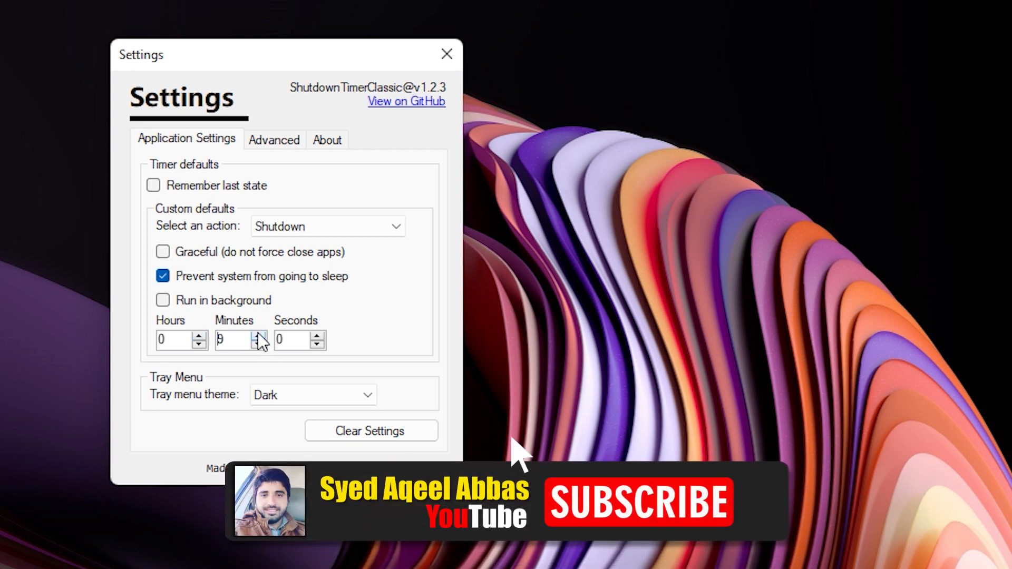
left_click(259, 335)
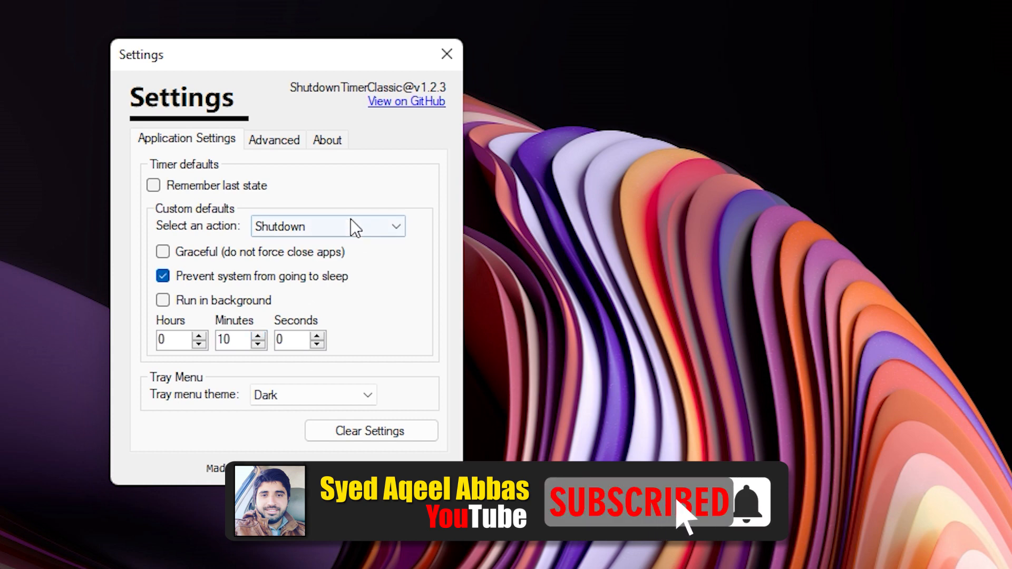